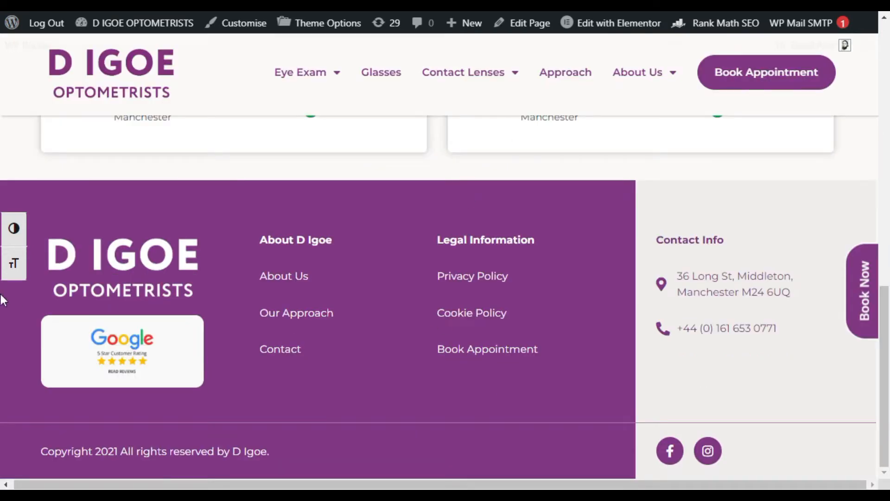
# Step: Open the thank-you page in the Elementor editor and review its header, content sections and footer
pyautogui.click(604, 26)
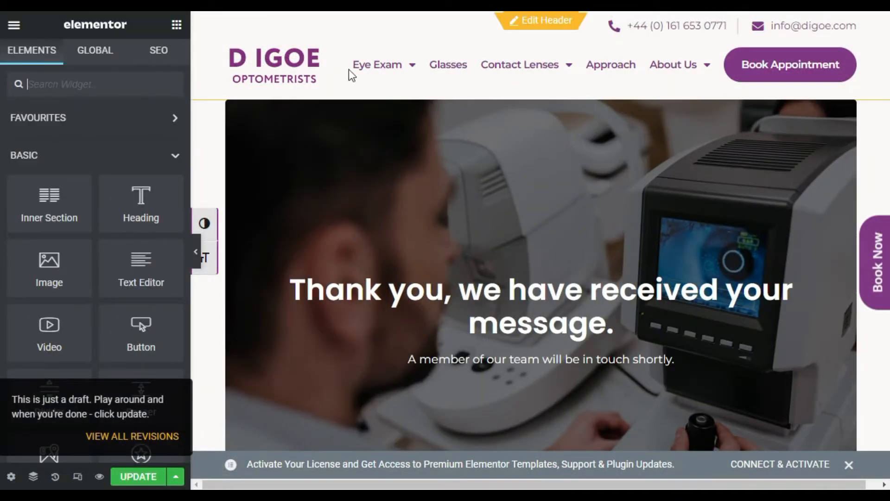
pyautogui.scroll(-10, 494, 276)
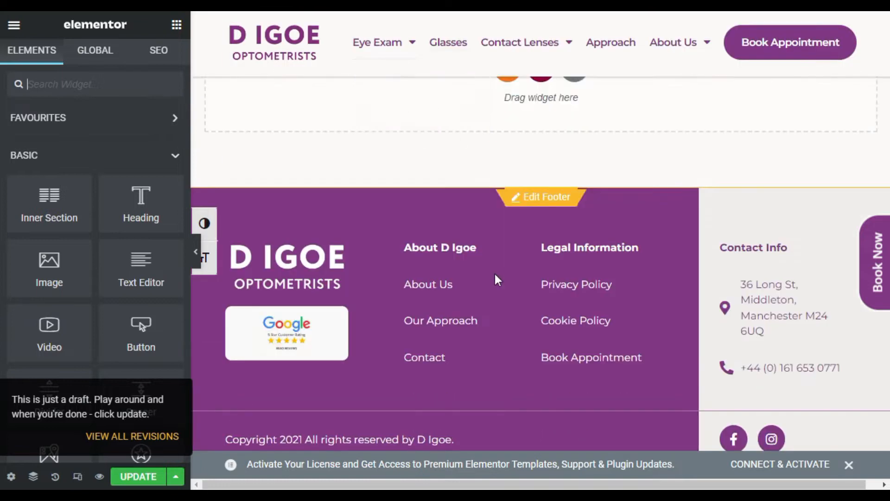
pyautogui.scroll(10, 514, 239)
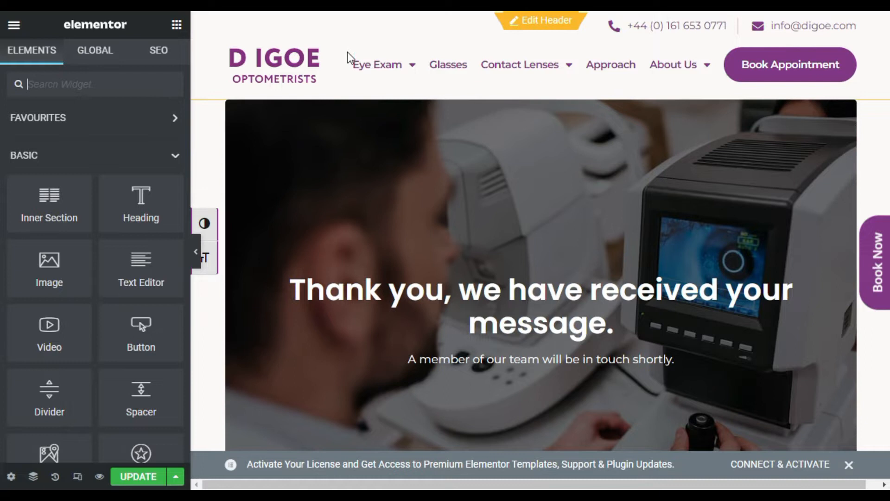
pyautogui.scroll(-5, 538, 278)
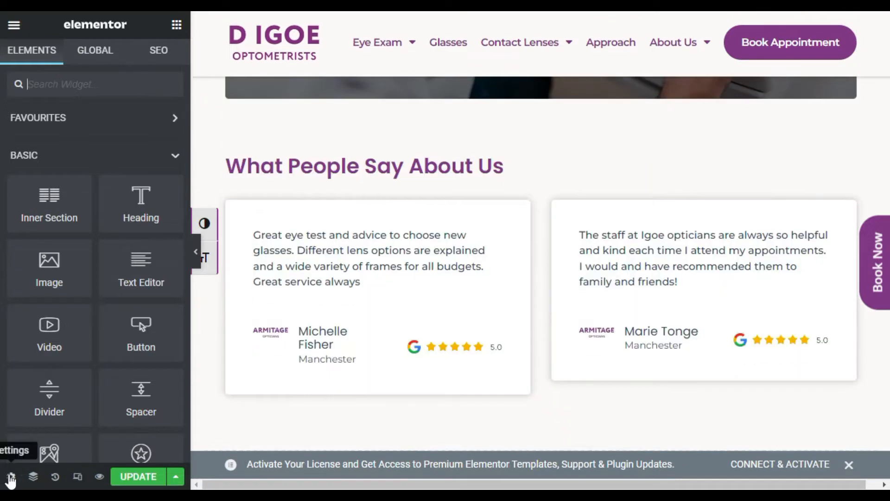
# Step: Change the Thanks page's layout from its page settings to the blank option without the site header and footer
pyautogui.click(11, 476)
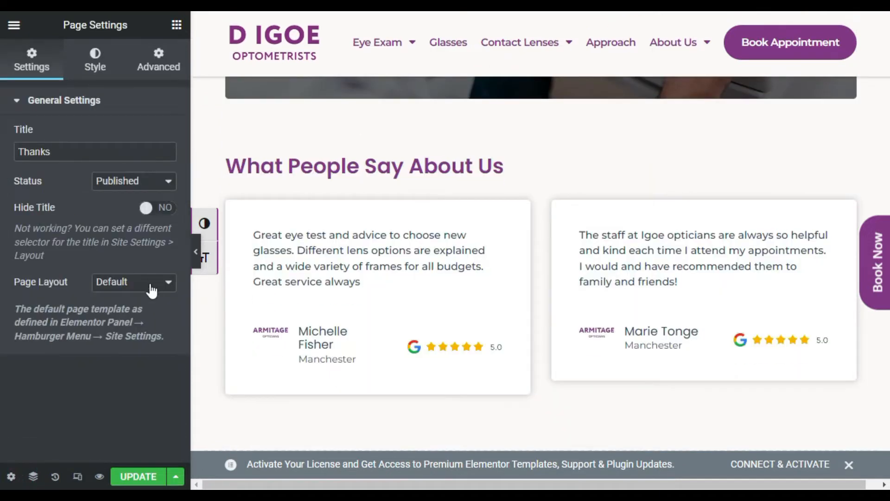
pyautogui.click(151, 291)
pyautogui.click(138, 312)
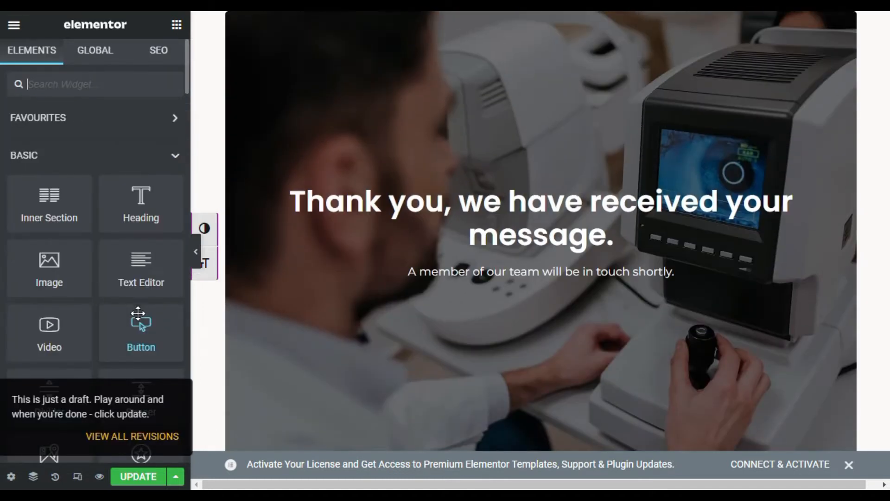
pyautogui.scroll(-5, 138, 313)
pyautogui.scroll(-6, 330, 355)
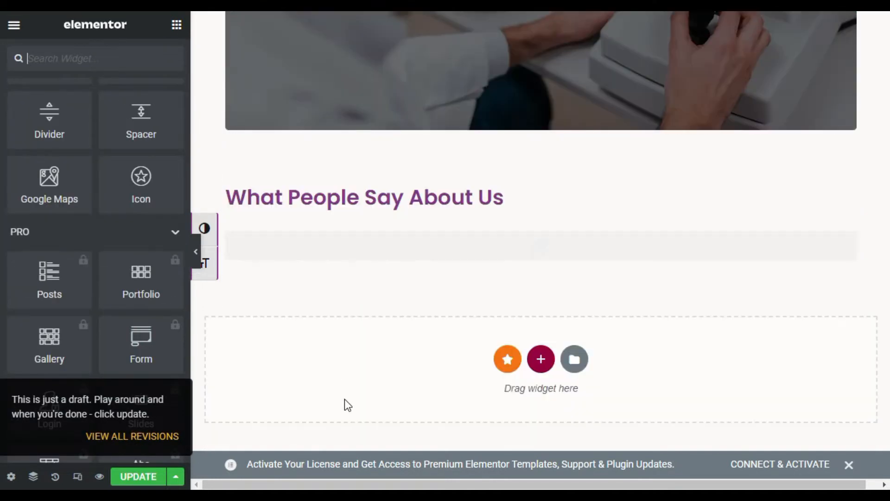
pyautogui.scroll(10, 349, 393)
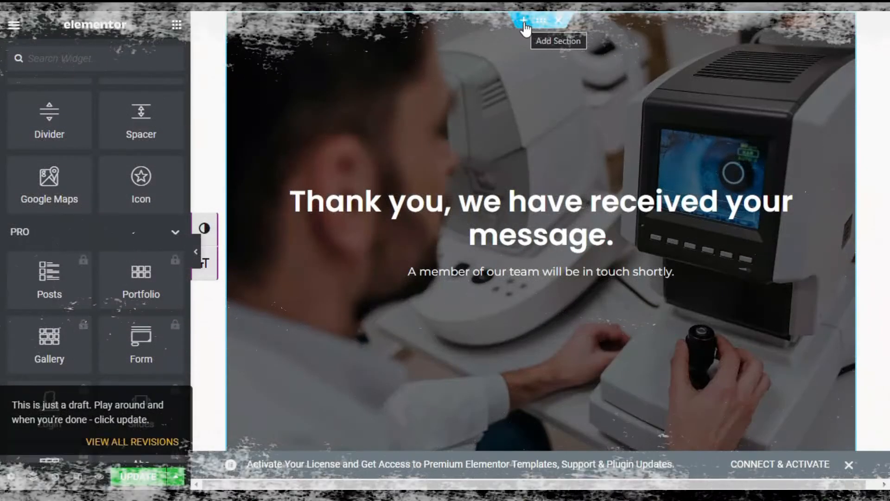
# Step: Insert the saved THEME - Header template above the hero section, importing its document settings
pyautogui.click(524, 21)
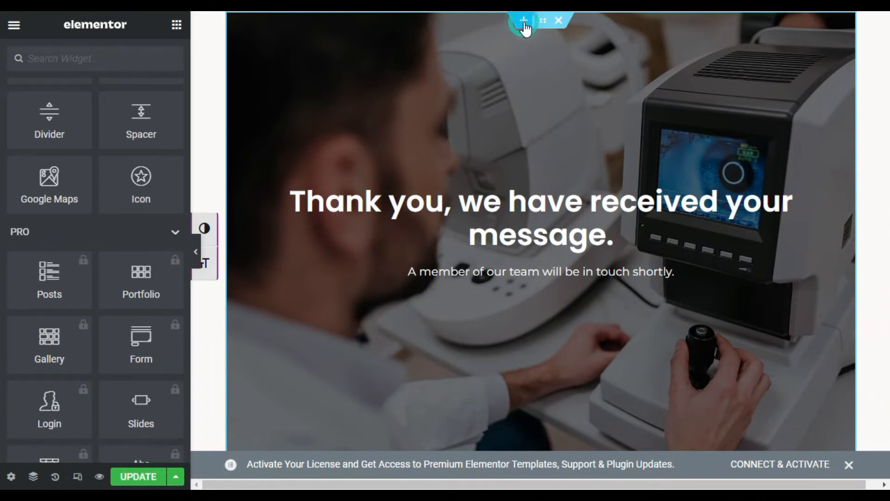
pyautogui.click(574, 75)
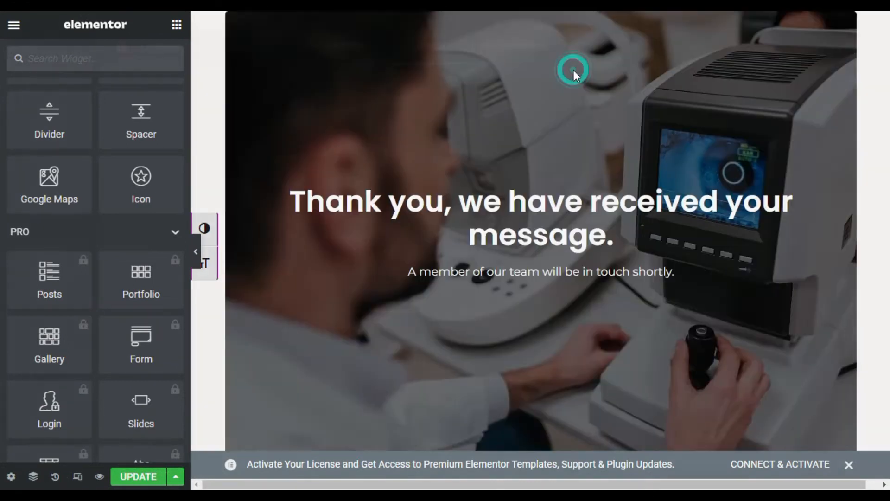
pyautogui.click(508, 47)
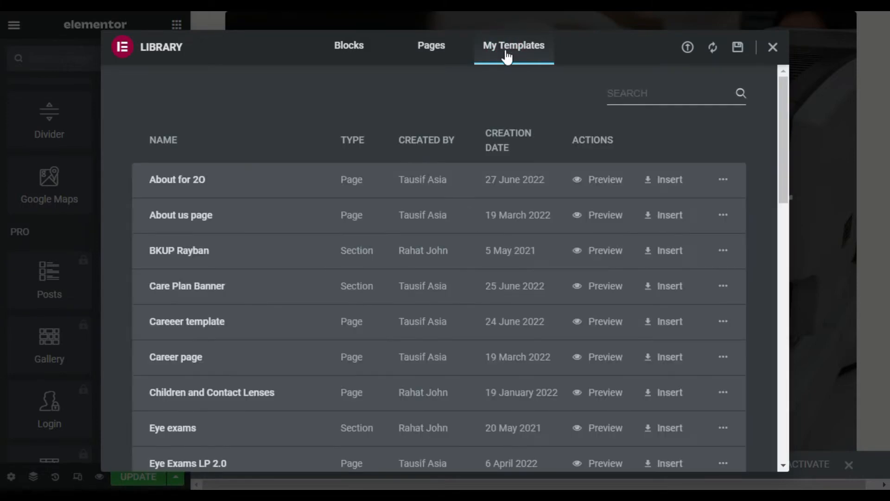
pyautogui.scroll(-5, 302, 249)
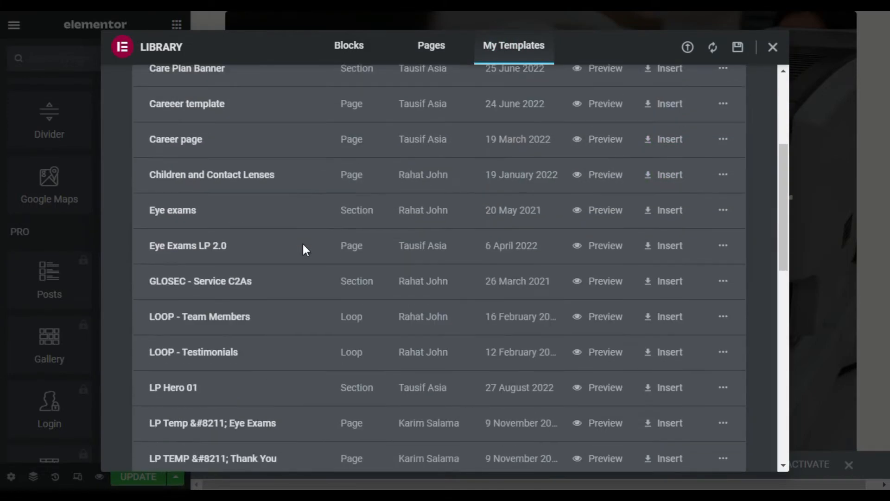
pyautogui.click(638, 94)
pyautogui.write('header')
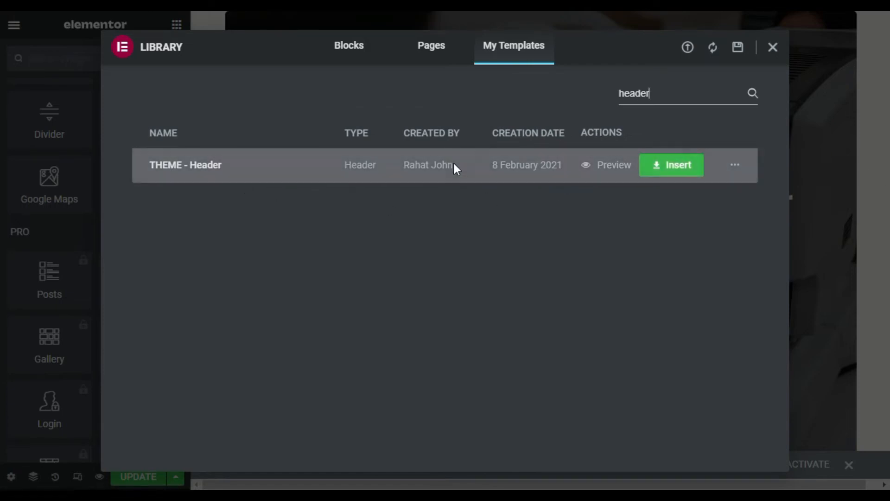
pyautogui.click(675, 166)
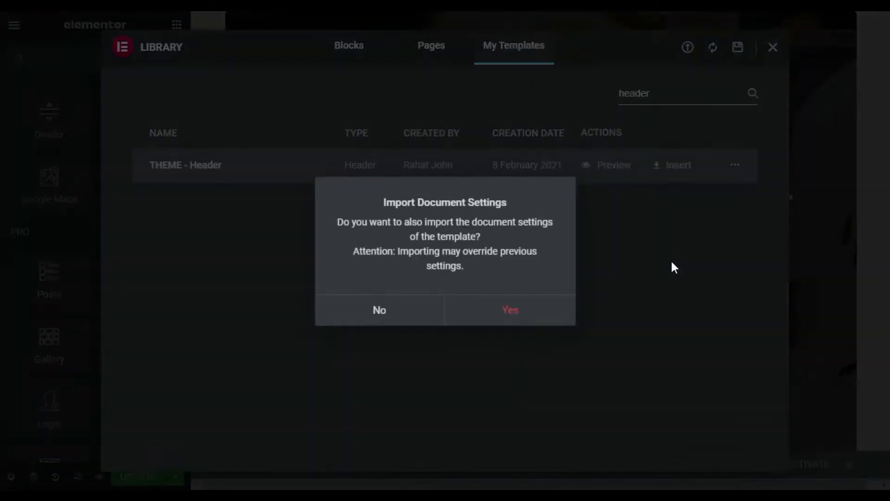
pyautogui.click(511, 312)
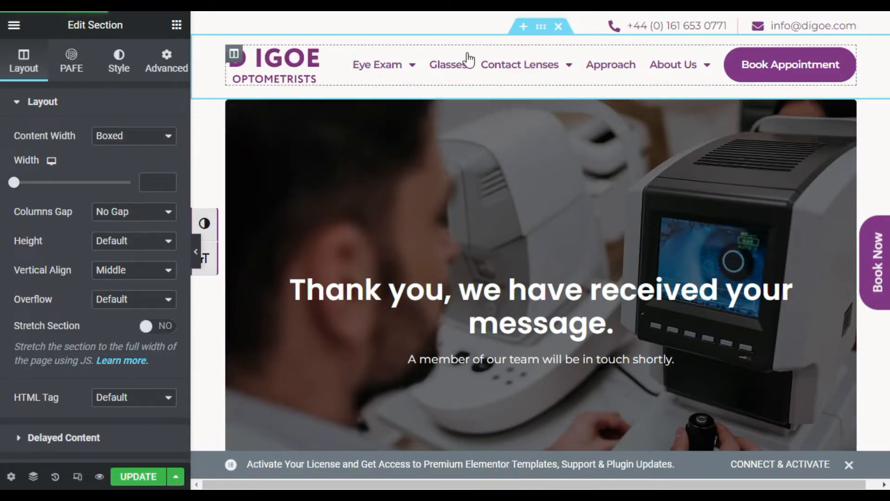
# Step: Set the page layout to the blank option again to remove the duplicate site header above the inserted one
pyautogui.moveTo(560, 74)
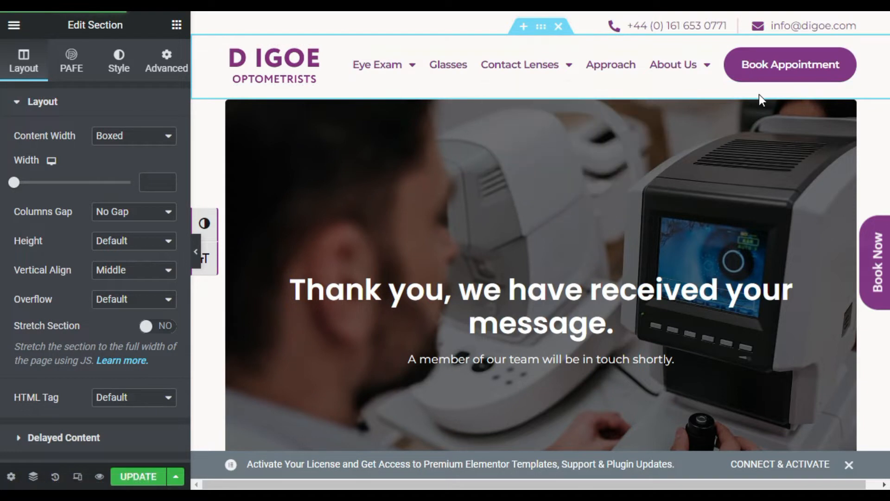
pyautogui.scroll(-10, 598, 139)
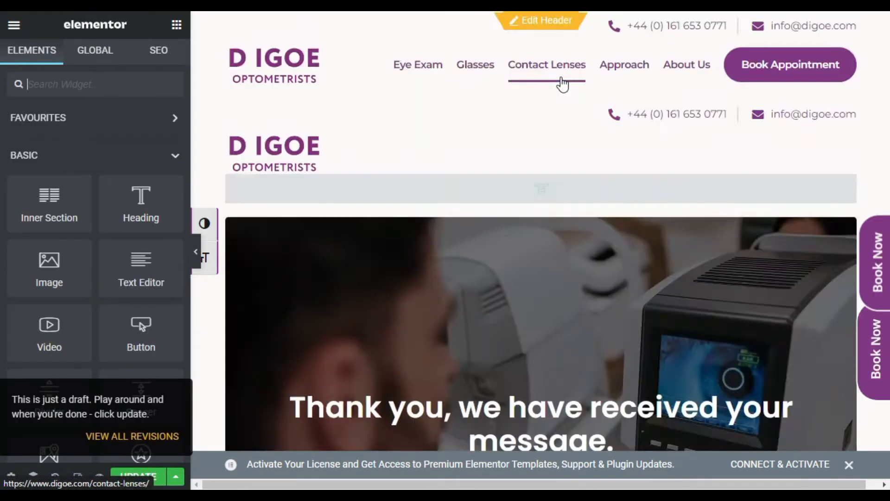
pyautogui.scroll(-8, 562, 77)
pyautogui.scroll(4, 566, 77)
pyautogui.scroll(5, 568, 77)
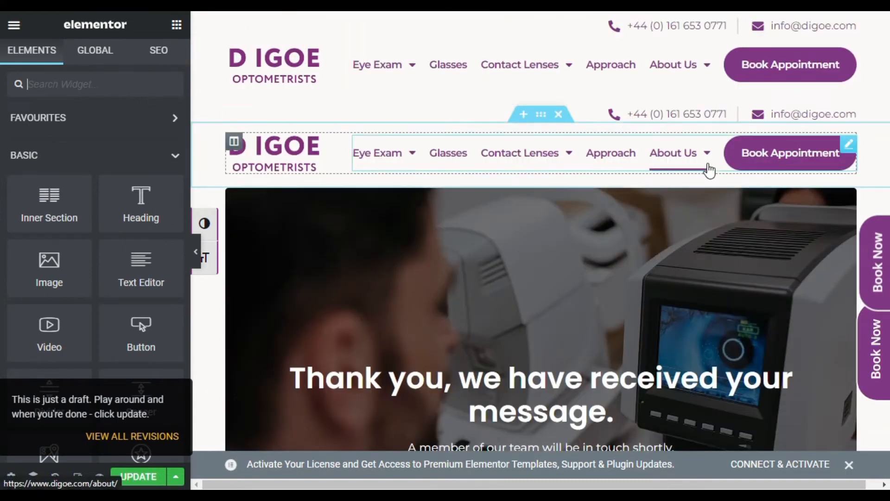
pyautogui.moveTo(708, 163)
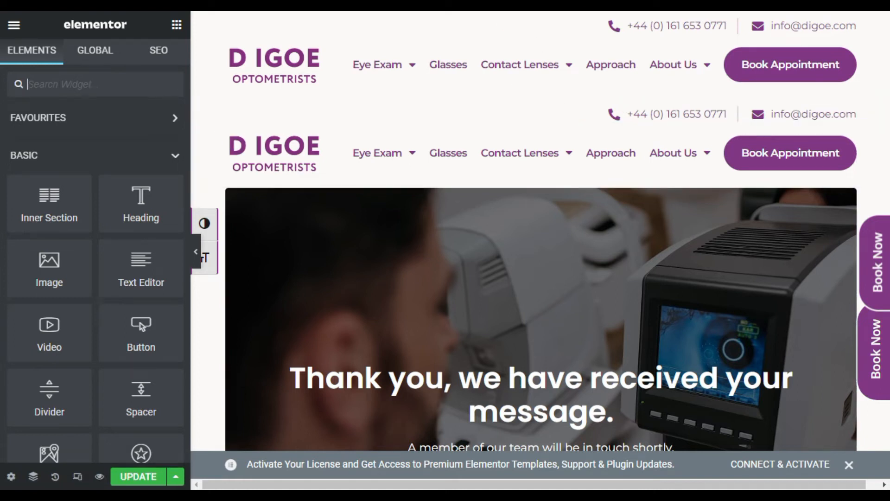
pyautogui.click(11, 476)
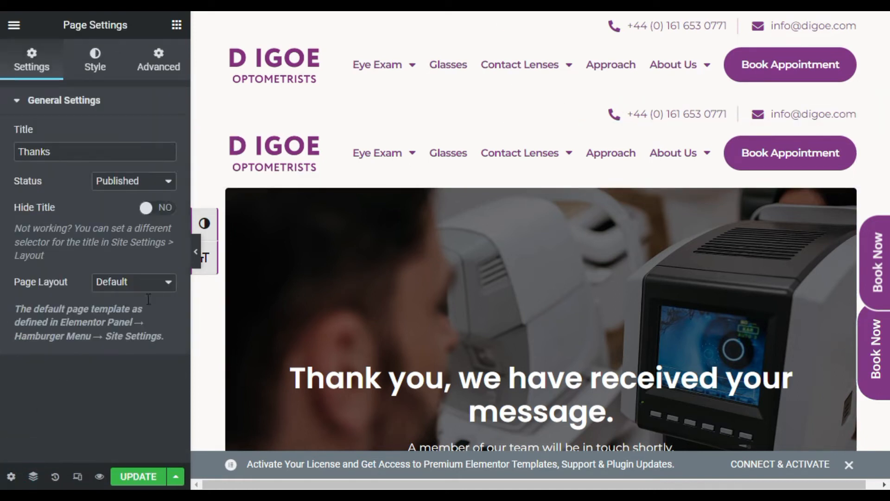
pyautogui.click(154, 281)
pyautogui.click(154, 311)
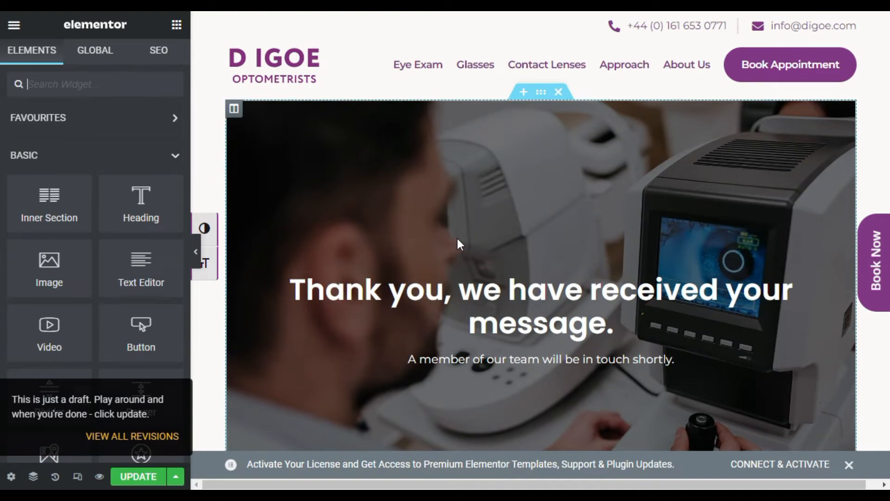
# Step: Insert the saved THEME - Footer template below the testimonials, importing its document settings
pyautogui.scroll(-10, 457, 238)
pyautogui.click(574, 361)
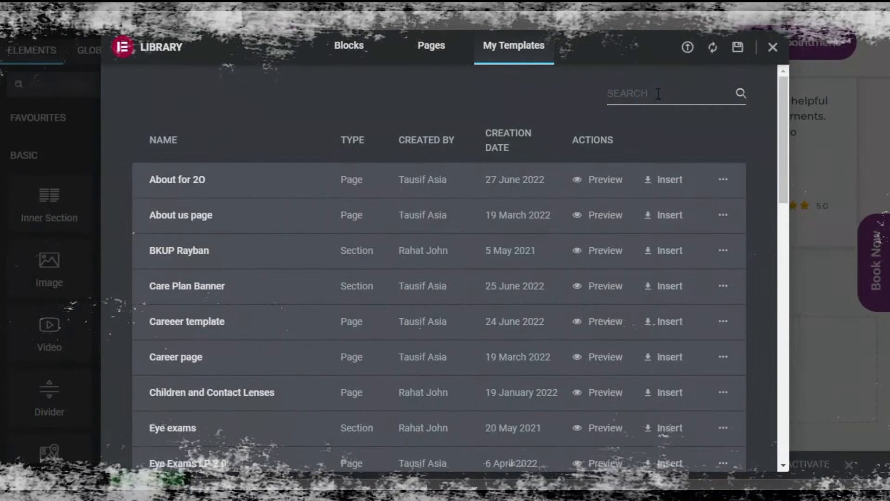
pyautogui.write('footer')
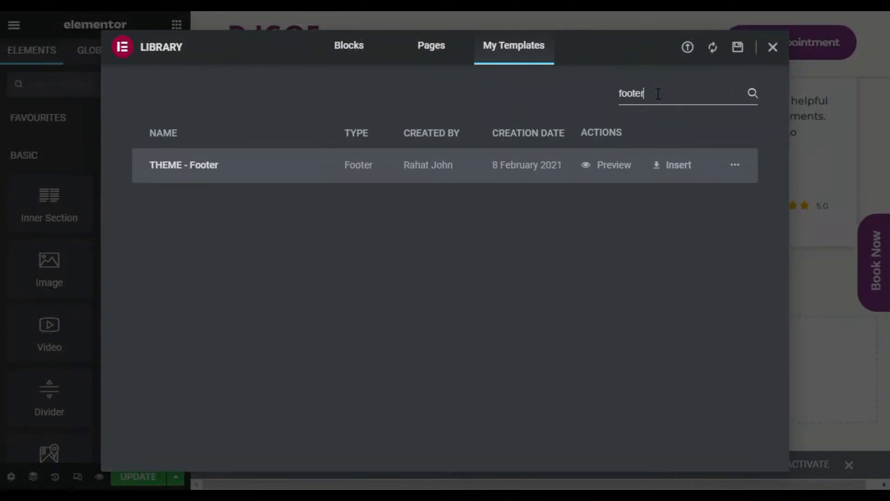
pyautogui.click(682, 165)
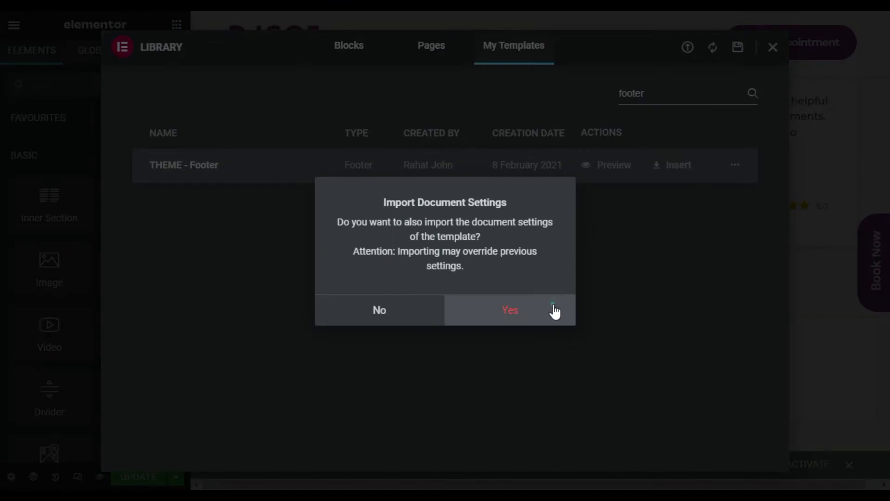
pyautogui.click(555, 311)
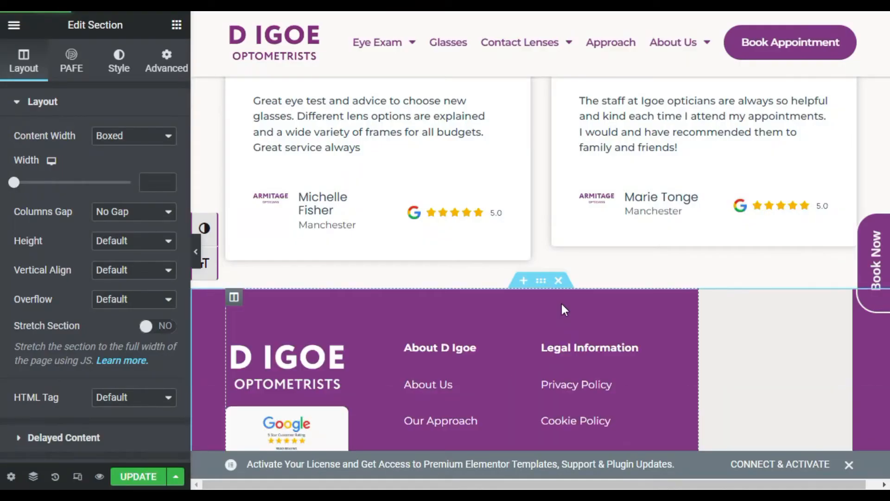
pyautogui.scroll(-7, 563, 325)
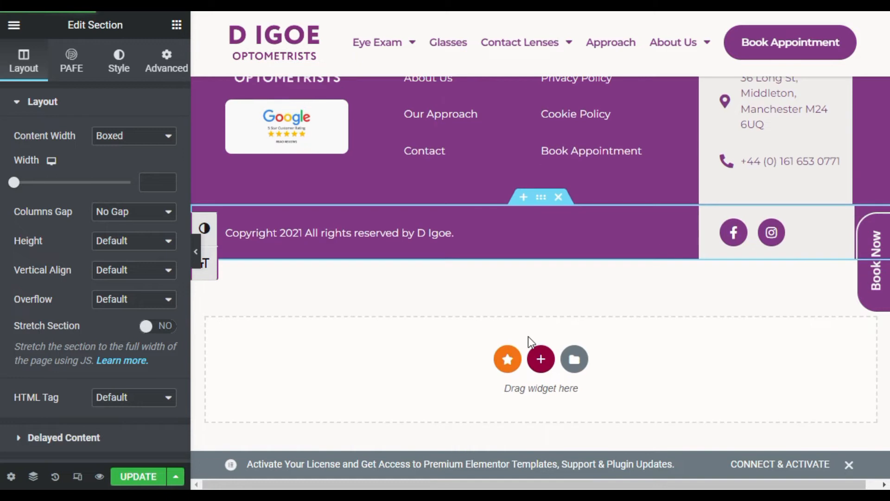
pyautogui.scroll(6, 593, 197)
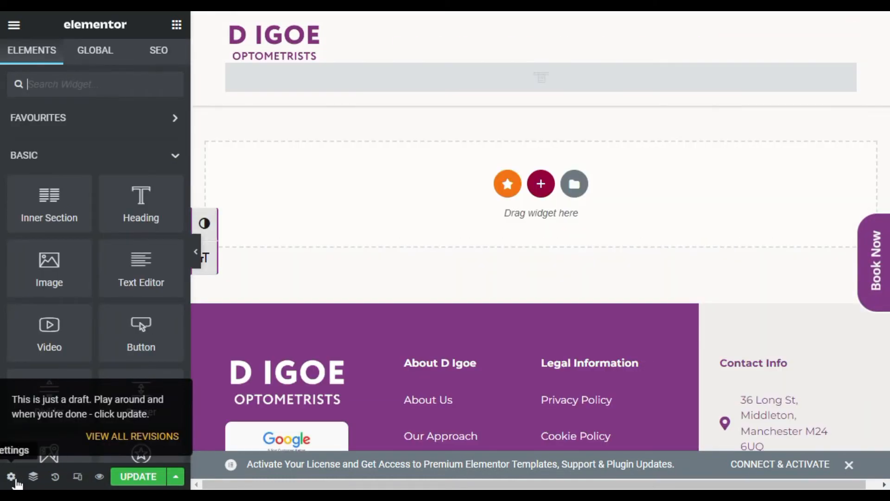
# Step: Reapply the blank page layout so only the inserted header and footer templates are used, and check the page down to the footer
pyautogui.click(12, 478)
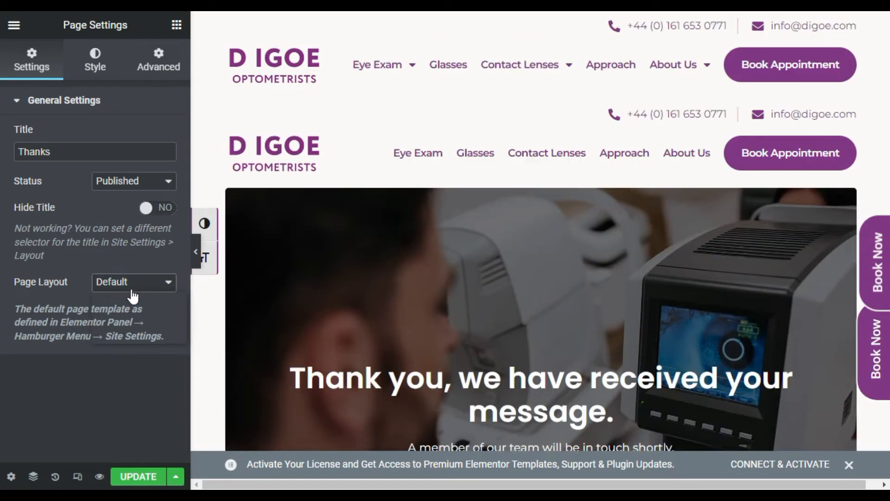
pyautogui.click(133, 295)
pyautogui.click(133, 310)
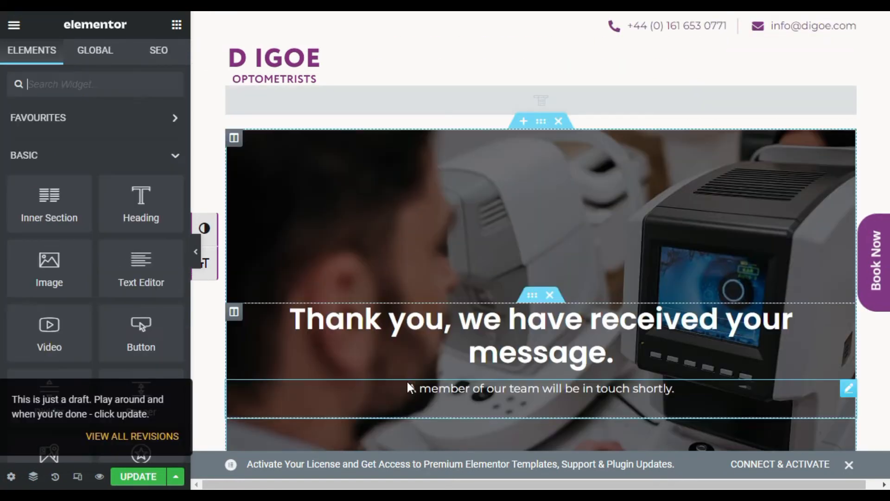
pyautogui.scroll(-10, 407, 381)
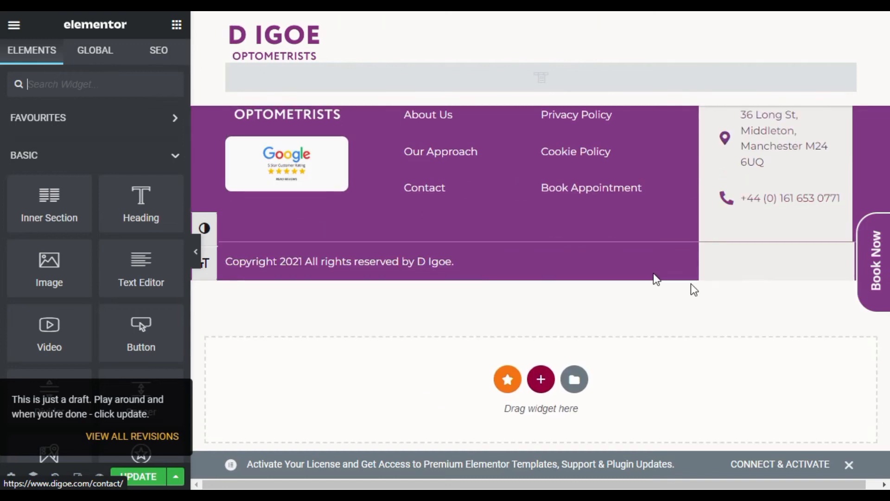
pyautogui.scroll(10, 580, 324)
pyautogui.scroll(-10, 452, 396)
pyautogui.scroll(3, 508, 340)
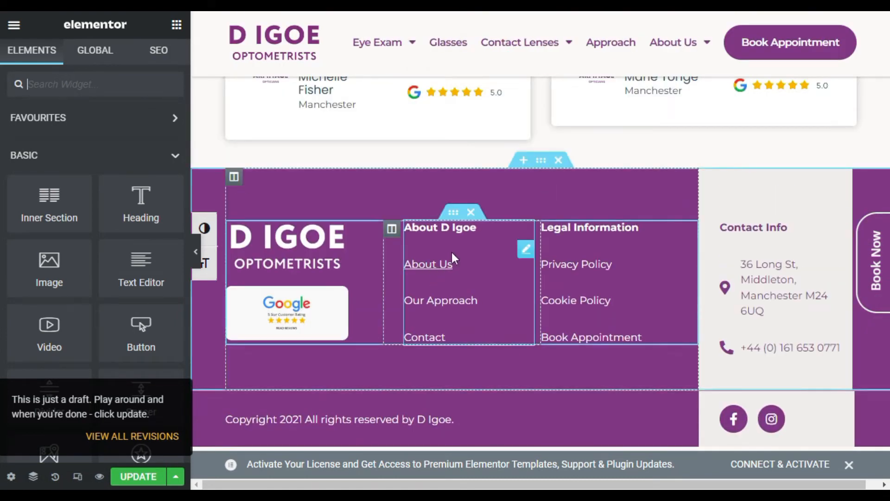
# Step: Delete the About D Igoe and Legal Information link blocks from the footer's two inner columns
pyautogui.rightClick(524, 254)
pyautogui.click(538, 377)
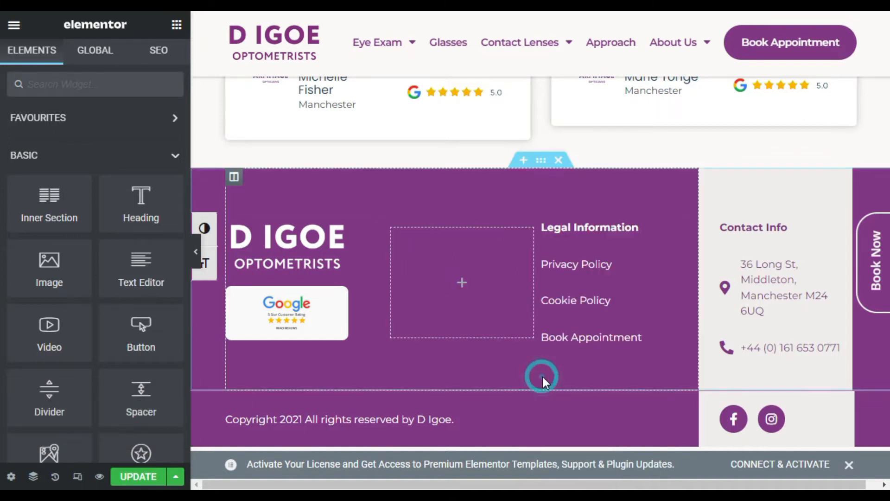
pyautogui.rightClick(682, 252)
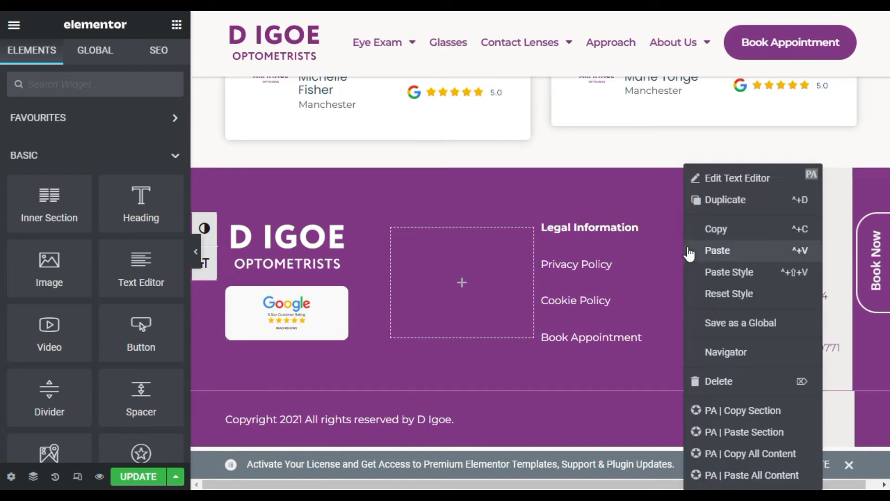
pyautogui.click(730, 380)
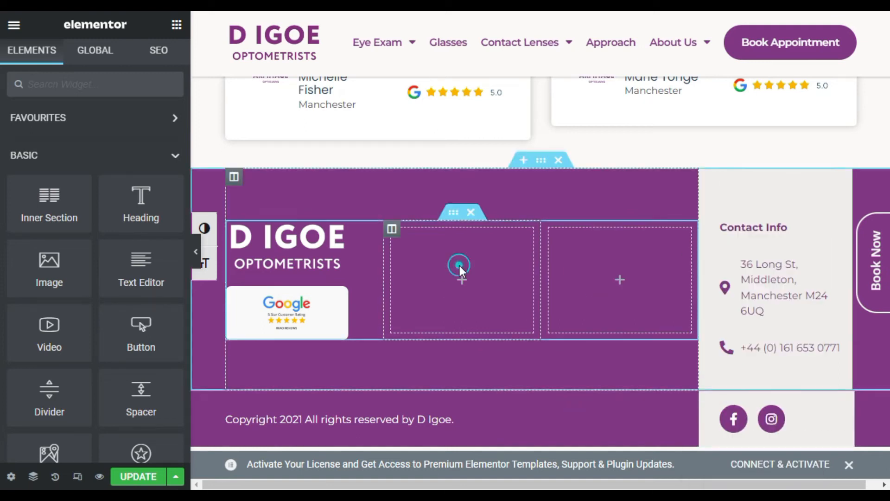
# Step: Add a Text Editor widget to the empty footer column beside the logo
pyautogui.click(180, 87)
pyautogui.moveTo(141, 276); pyautogui.dragTo(459, 283)
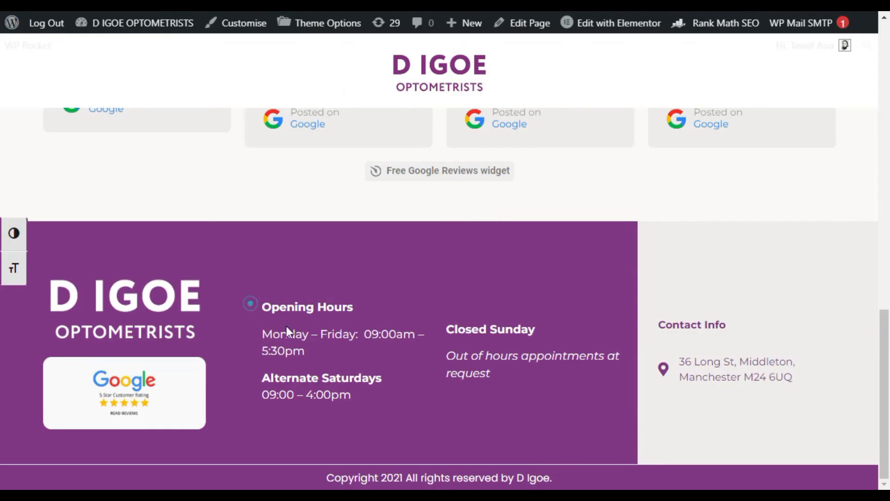
# Step: Copy the Opening Hours and Alternate Saturdays text from the reference page's footer and replace the new Text Editor's placeholder text with it
pyautogui.moveTo(286, 327); pyautogui.dragTo(374, 402)
pyautogui.rightClick(315, 353)
pyautogui.click(366, 207)
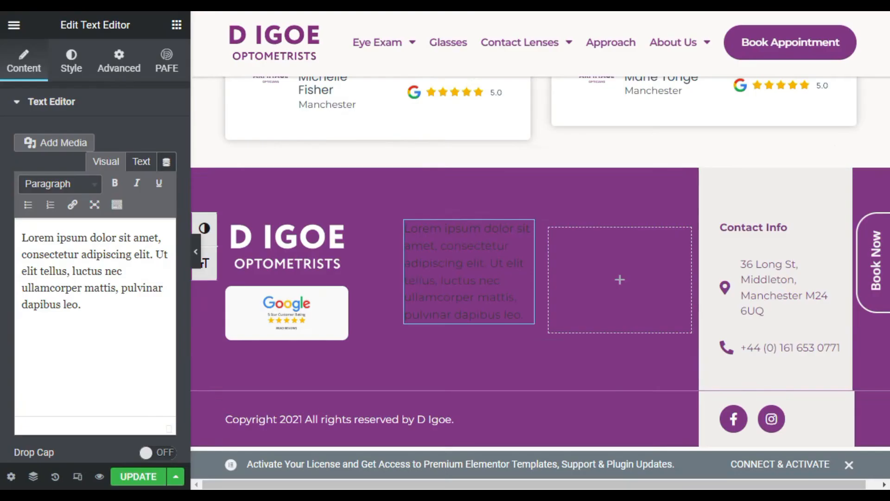
pyautogui.moveTo(131, 306); pyautogui.dragTo(7, 226)
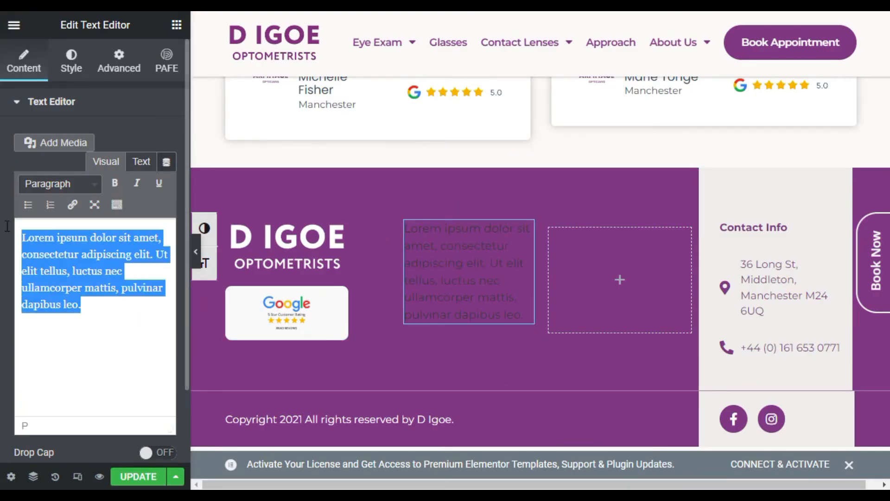
pyautogui.hotkey('ctrl', 'v')
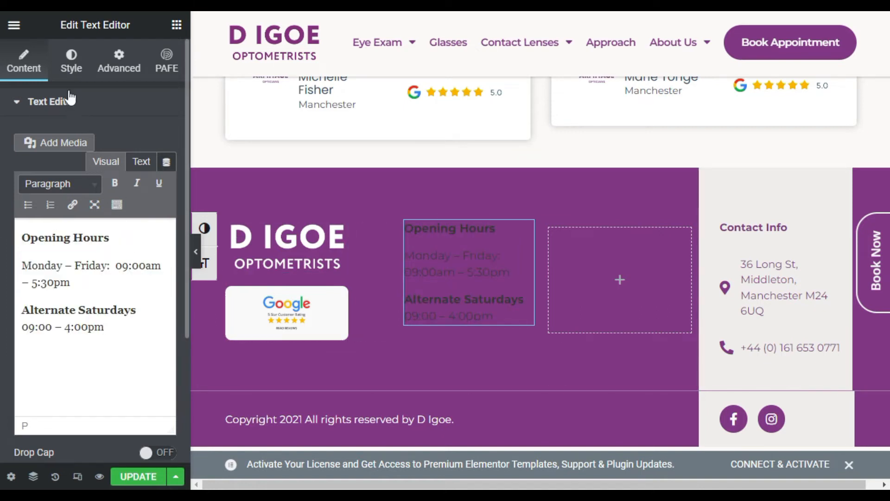
# Step: Set the text colour of the opening hours text to white (#FFFFFF)
pyautogui.click(72, 63)
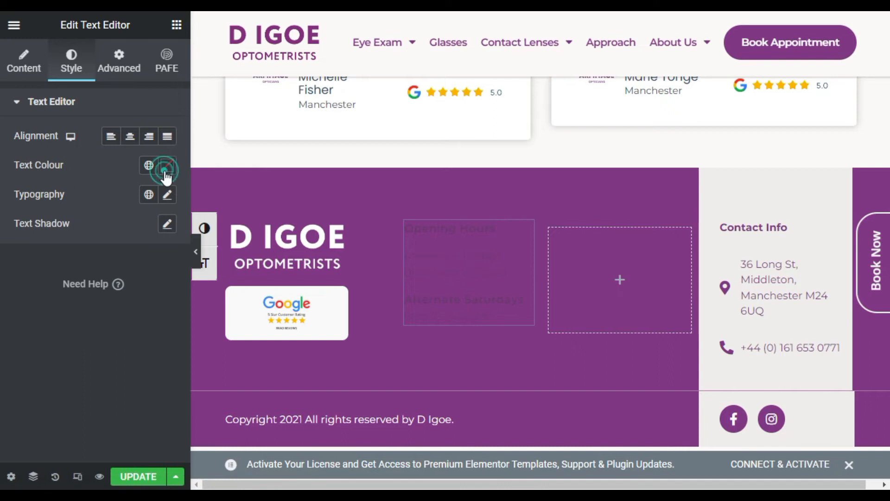
pyautogui.click(167, 165)
pyautogui.moveTo(135, 246); pyautogui.dragTo(100, 218)
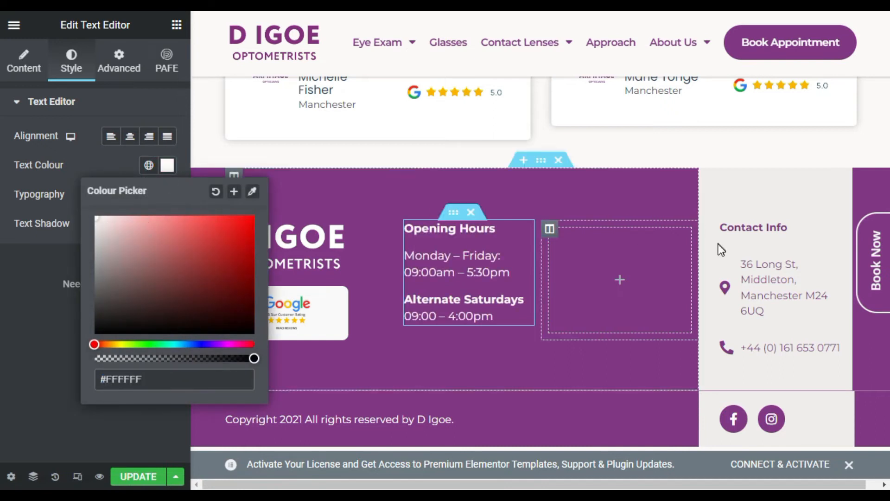
# Step: Add a Text Editor widget to the remaining empty footer column and replace its placeholder with the Closed Sunday text copied from the reference page's footer
pyautogui.click(612, 276)
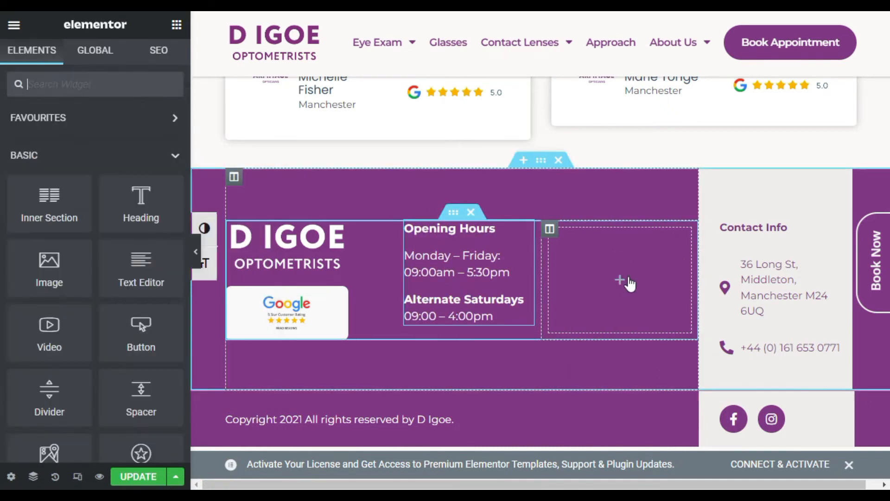
pyautogui.moveTo(141, 266); pyautogui.dragTo(616, 288)
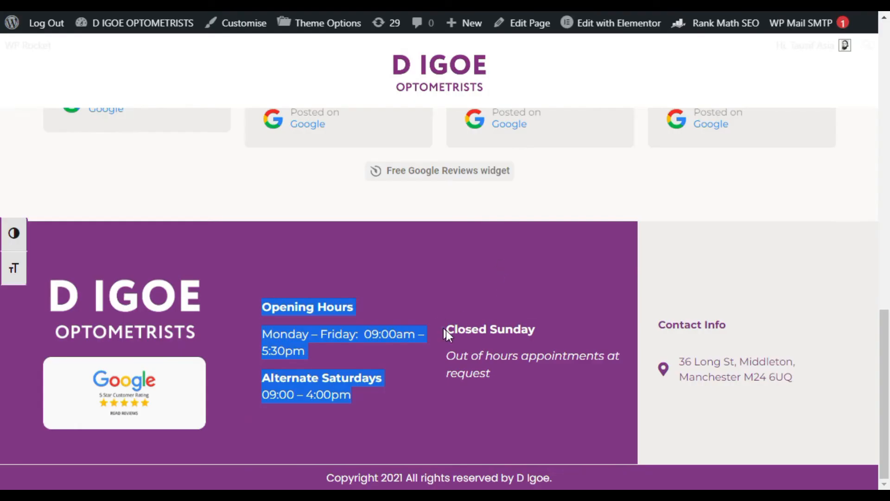
pyautogui.moveTo(446, 330); pyautogui.dragTo(504, 375)
pyautogui.rightClick(502, 372)
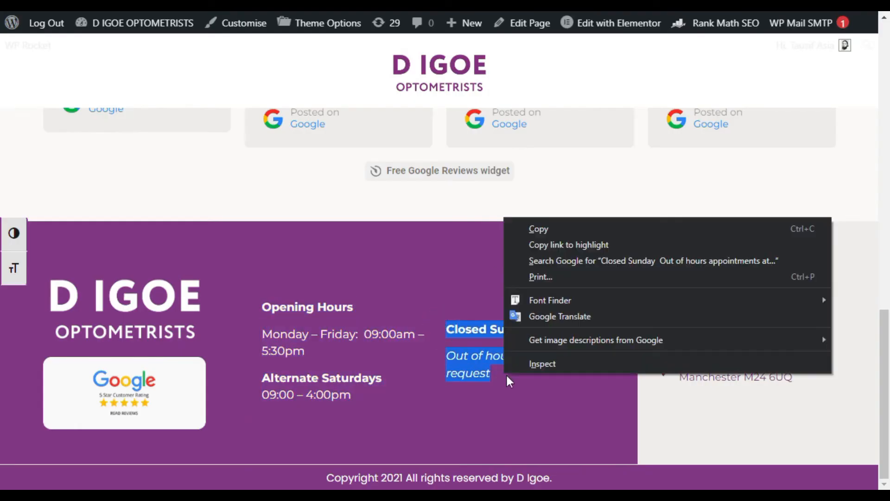
pyautogui.click(546, 230)
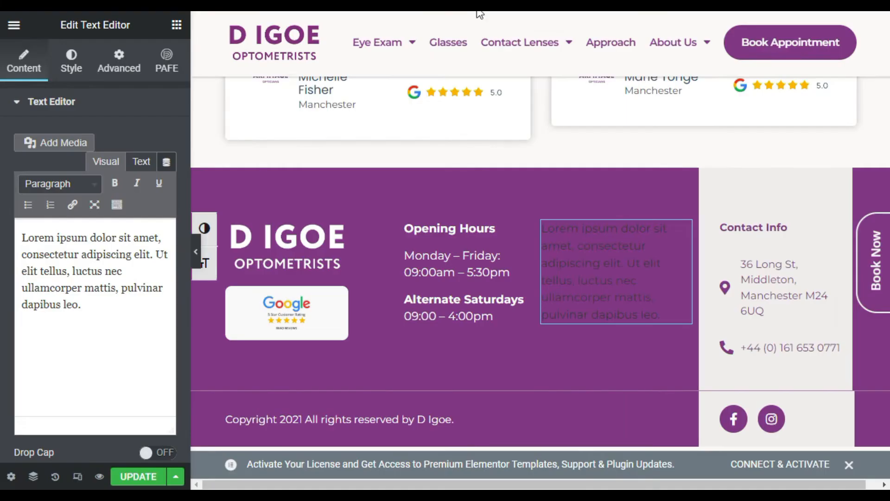
pyautogui.moveTo(107, 307); pyautogui.dragTo(23, 239)
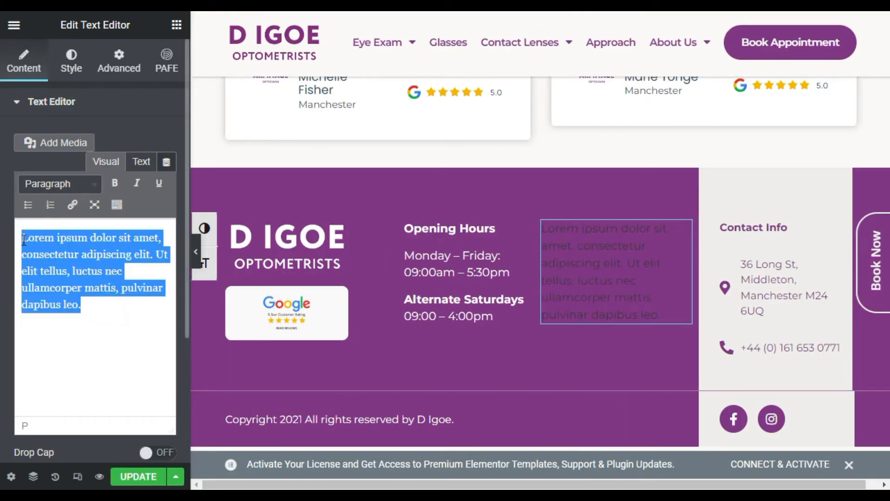
pyautogui.hotkey('ctrl', 'v')
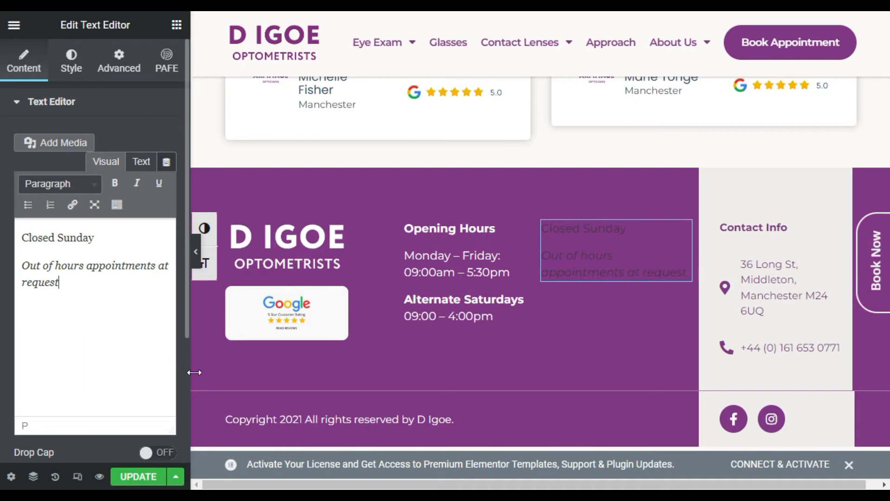
# Step: Make the Closed Sunday line bold and set the text colour of its Text Editor widget to white
pyautogui.tripleClick(101, 238)
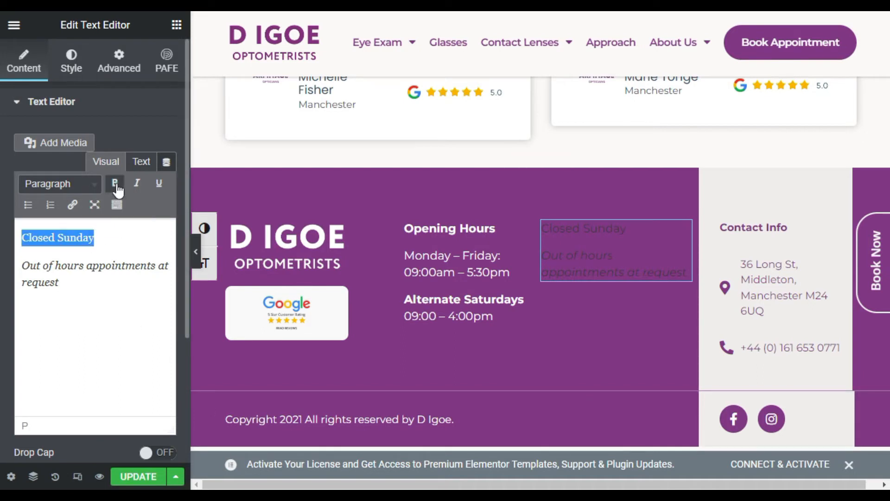
pyautogui.click(115, 184)
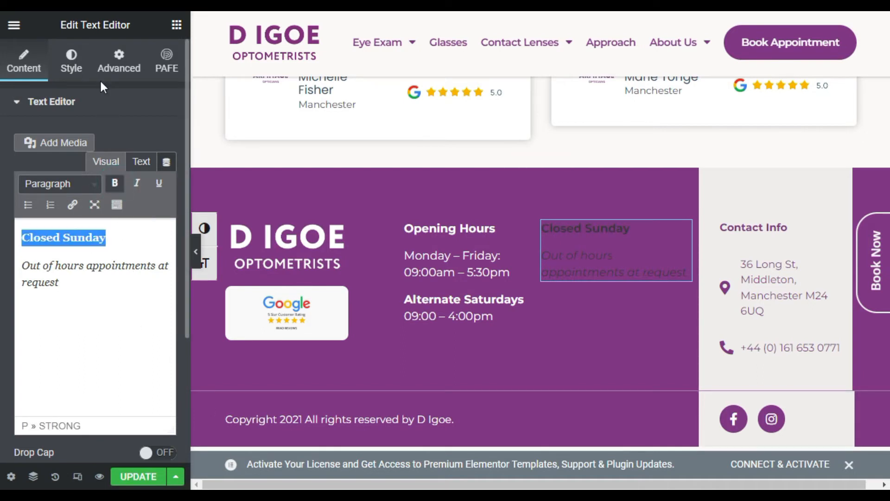
pyautogui.click(71, 65)
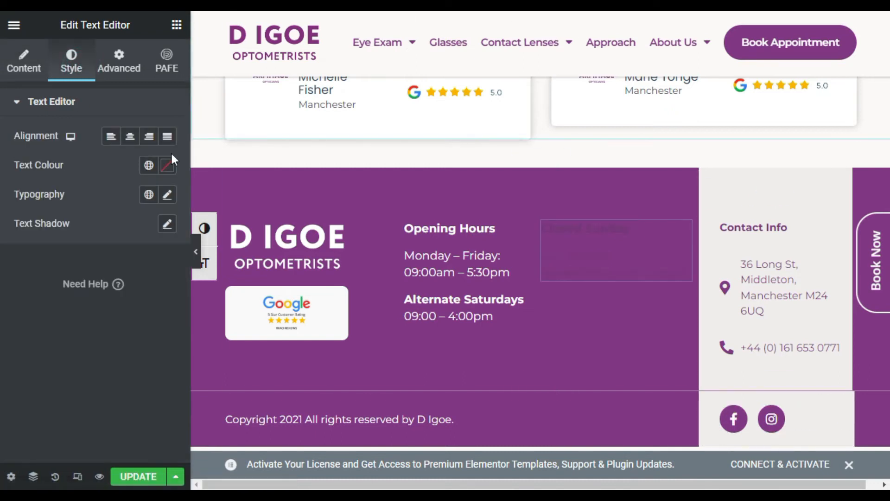
pyautogui.click(168, 166)
pyautogui.moveTo(113, 262); pyautogui.dragTo(49, 179)
pyautogui.click(52, 312)
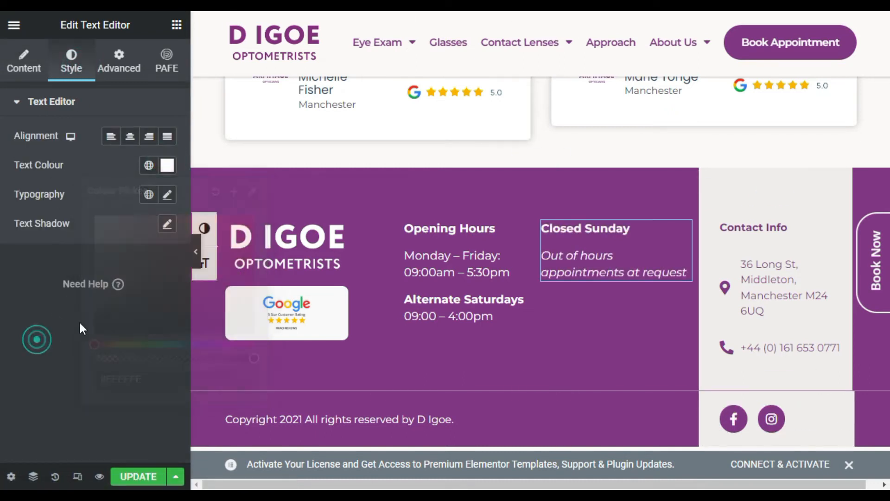
# Step: Preview the footer at full width without the editing panel, and set the vertical alignment of the Opening Hours and Closed Sunday columns to Middle
pyautogui.scroll(1, 196, 245)
pyautogui.click(197, 246)
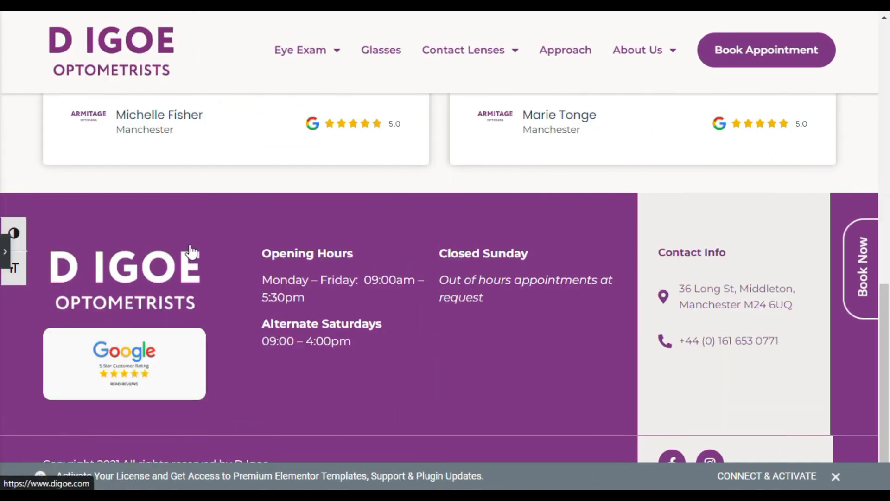
pyautogui.scroll(2, 569, 304)
pyautogui.scroll(-2, 591, 298)
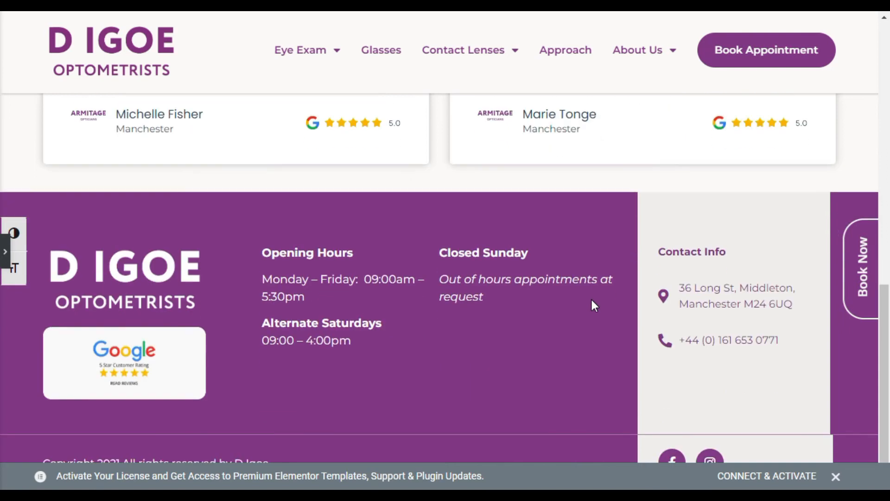
pyautogui.click(8, 249)
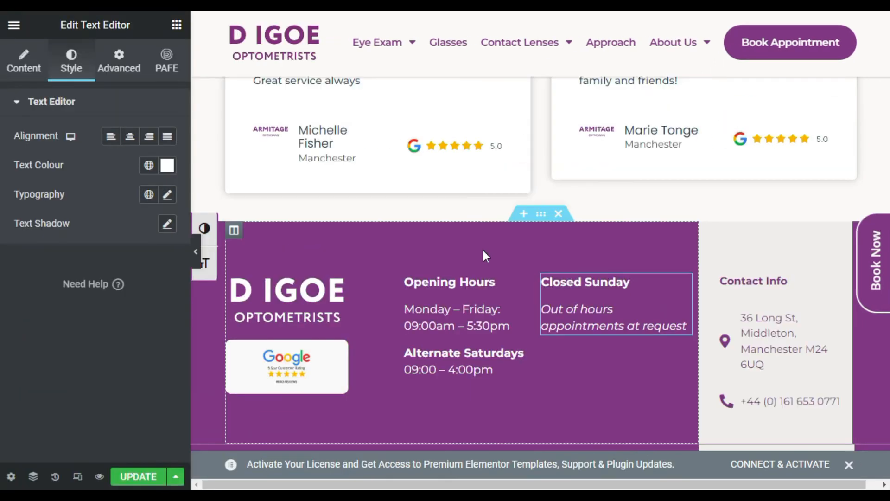
pyautogui.click(391, 285)
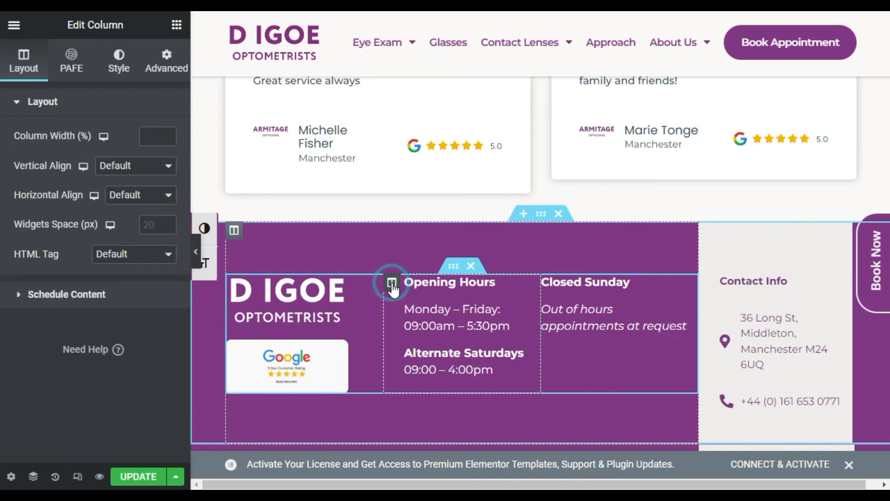
pyautogui.click(126, 168)
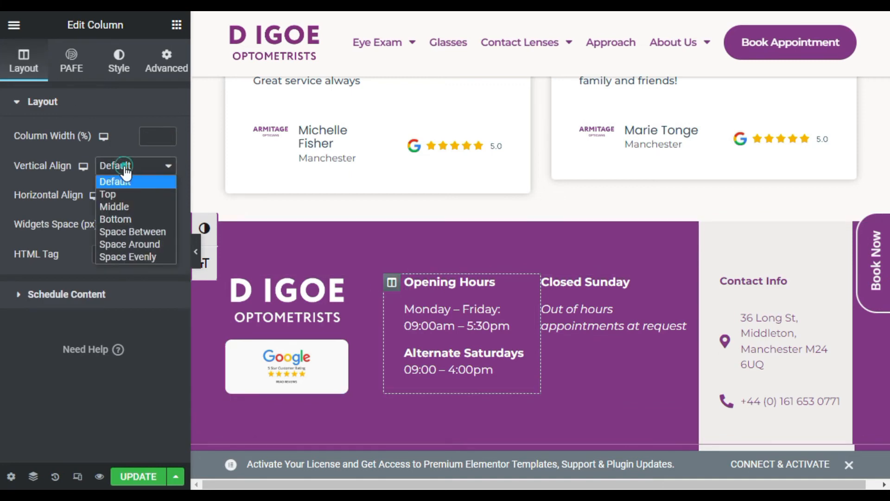
pyautogui.click(160, 206)
pyautogui.click(550, 282)
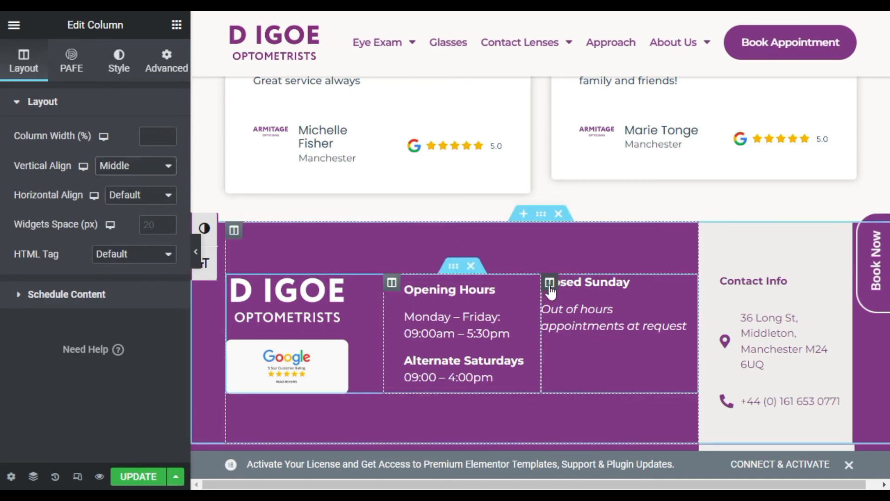
pyautogui.click(137, 174)
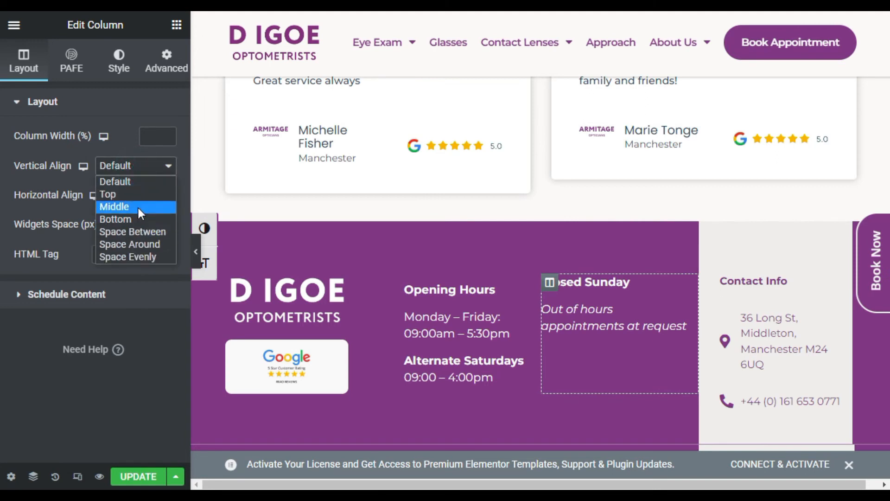
pyautogui.click(138, 206)
# Step: Update the page and look through the published Thanks page below its hero banner
pyautogui.click(152, 479)
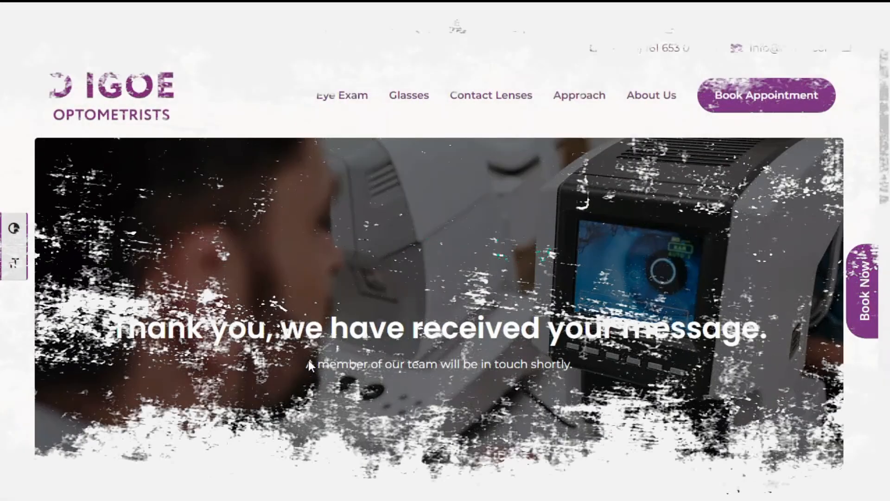
pyautogui.scroll(-15, 224, 320)
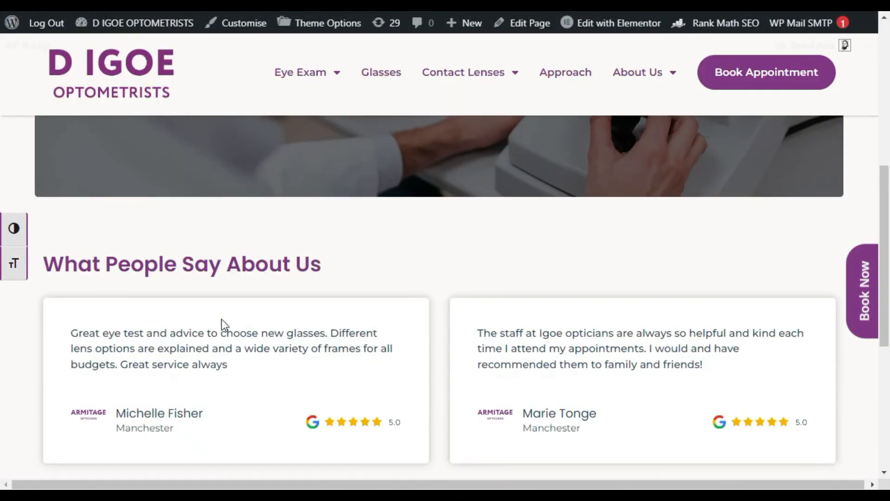